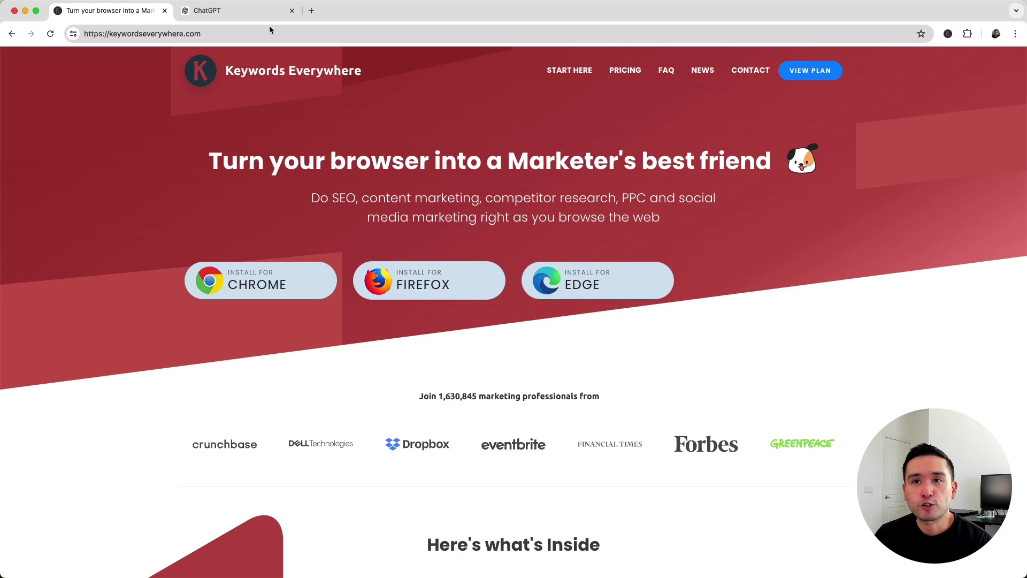
Bring up the Keywords Everywhere prompt templates panel on the ChatGPT page.
click(268, 12)
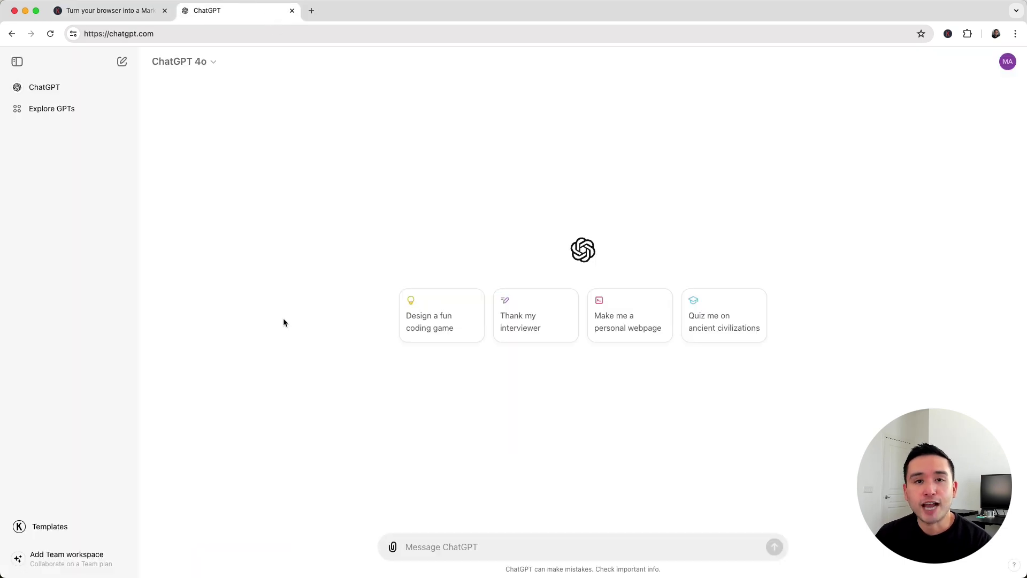
click(50, 527)
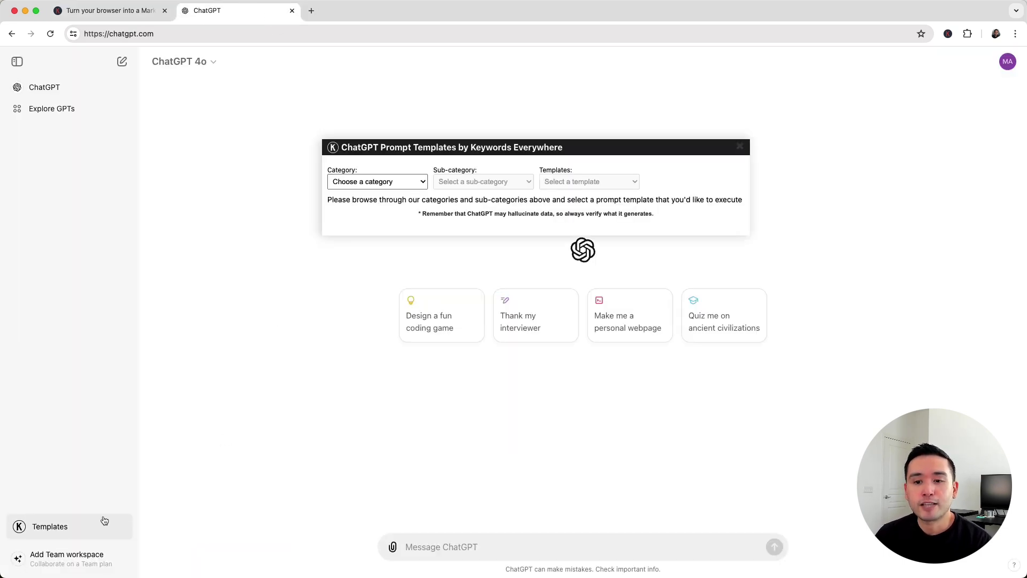
drag(611, 147, 599, 141)
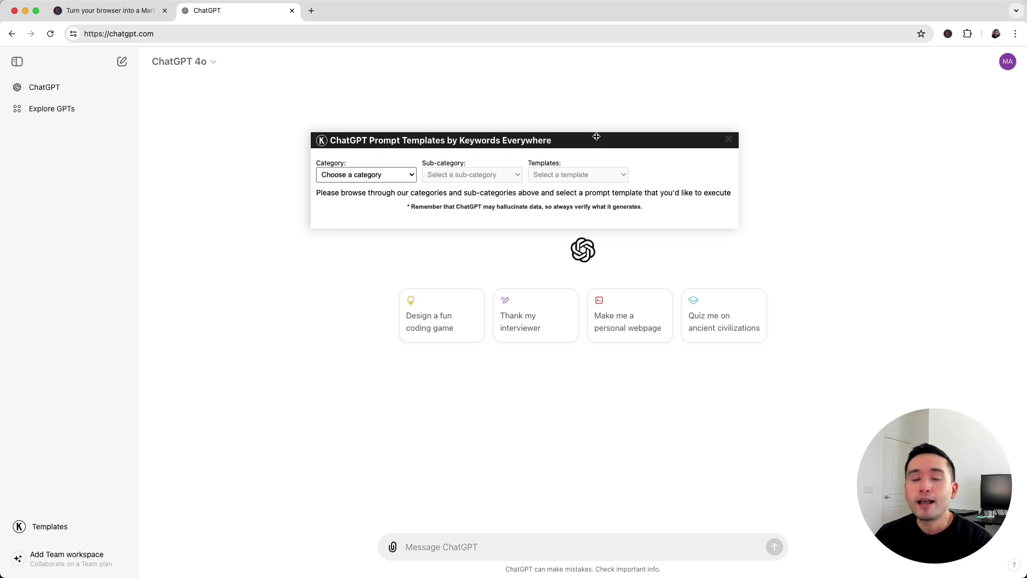
Choose category SEO, sub-category Keyword Research, and the Keyword Strategy template.
click(410, 175)
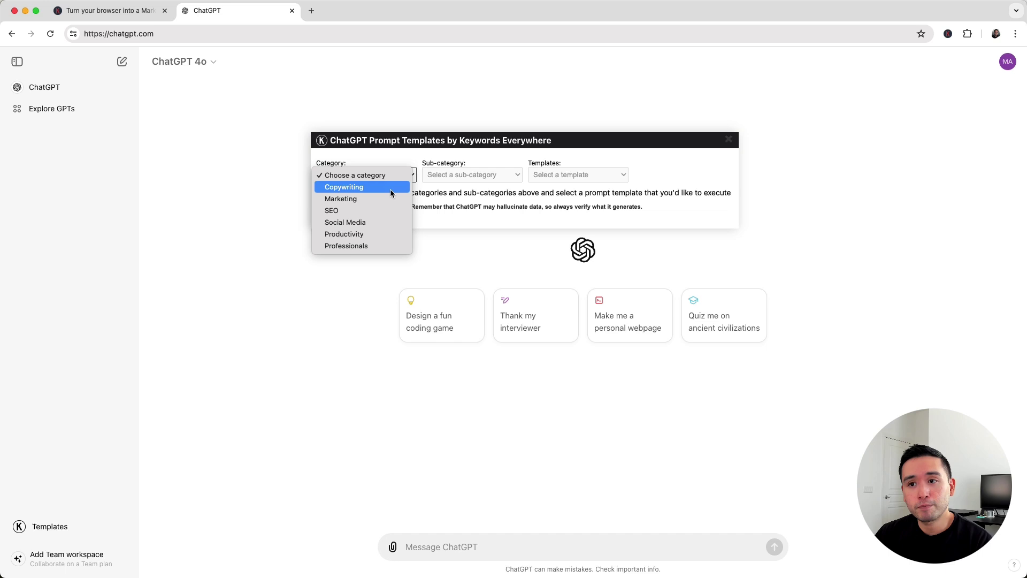
click(378, 210)
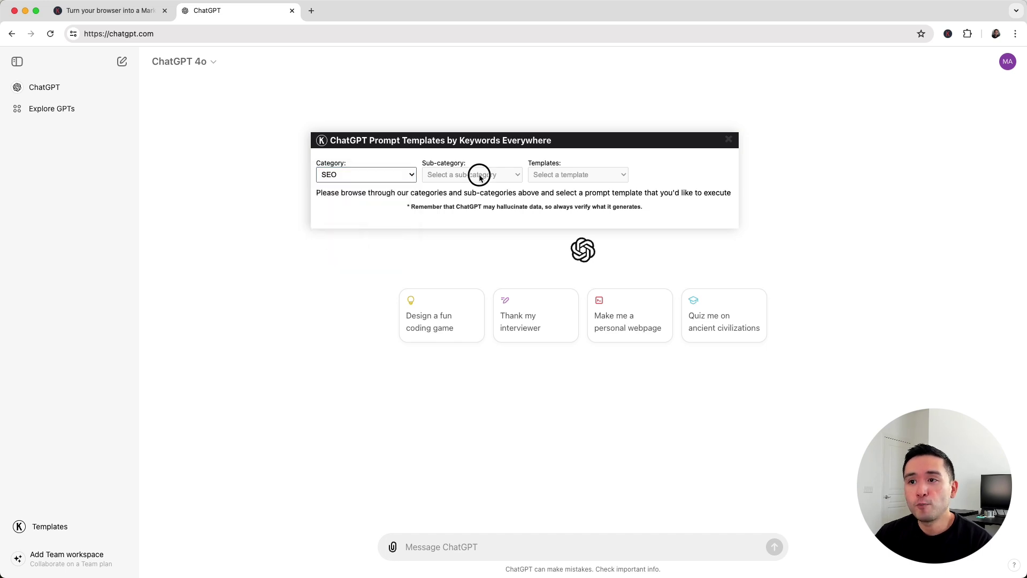
click(480, 175)
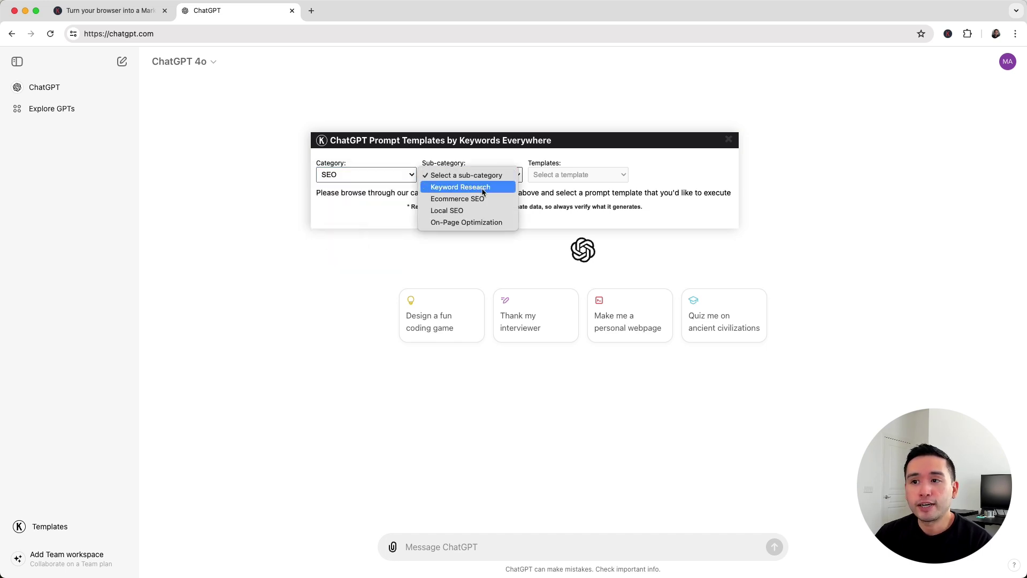
click(483, 190)
click(587, 174)
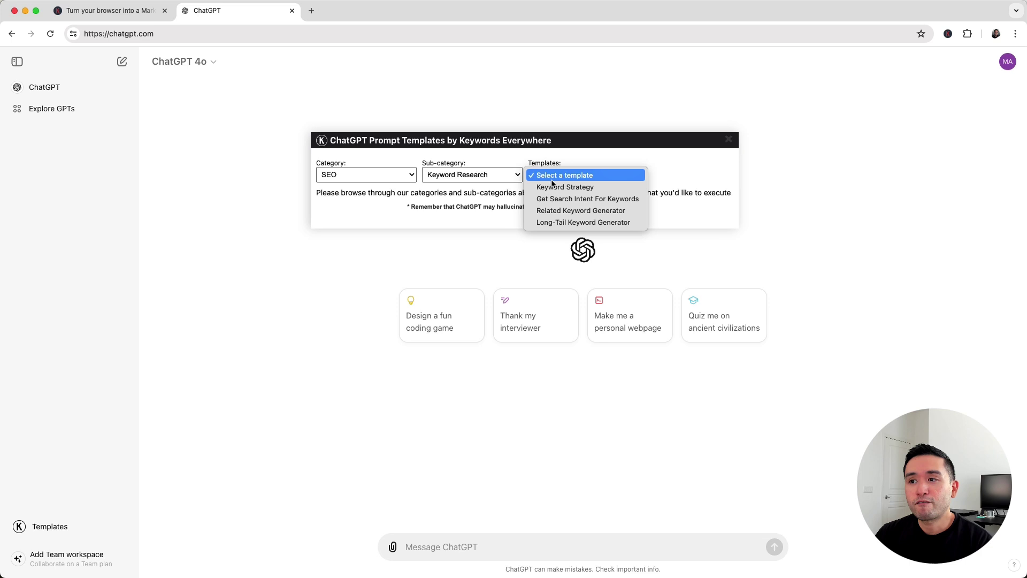
click(606, 188)
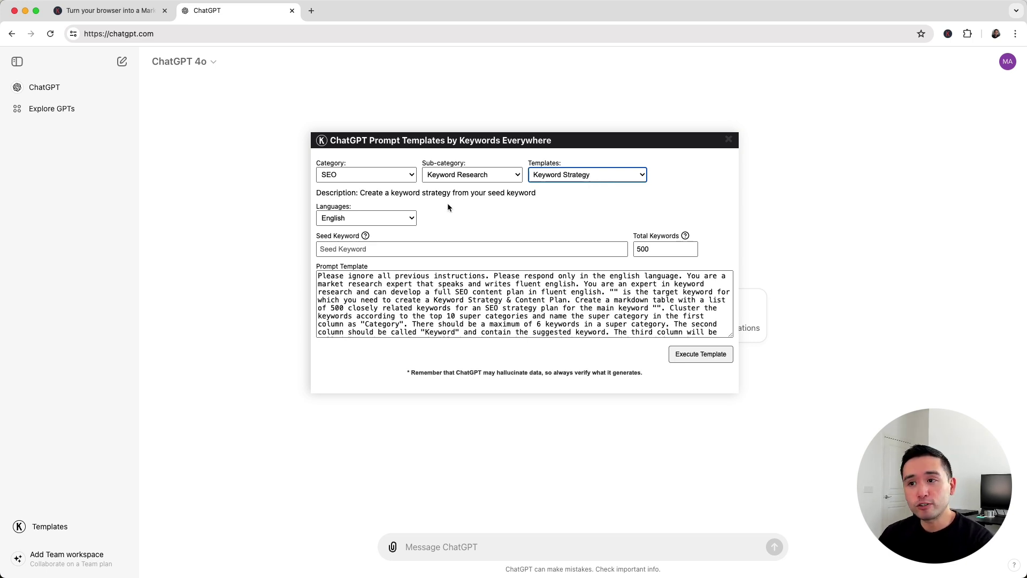
click(399, 247)
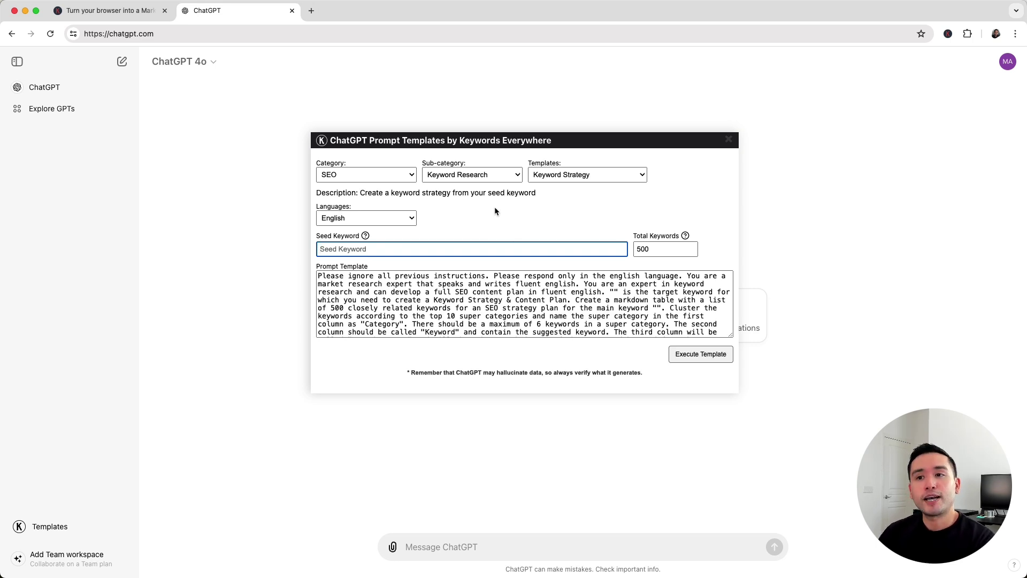
text(Indoor grow lights)
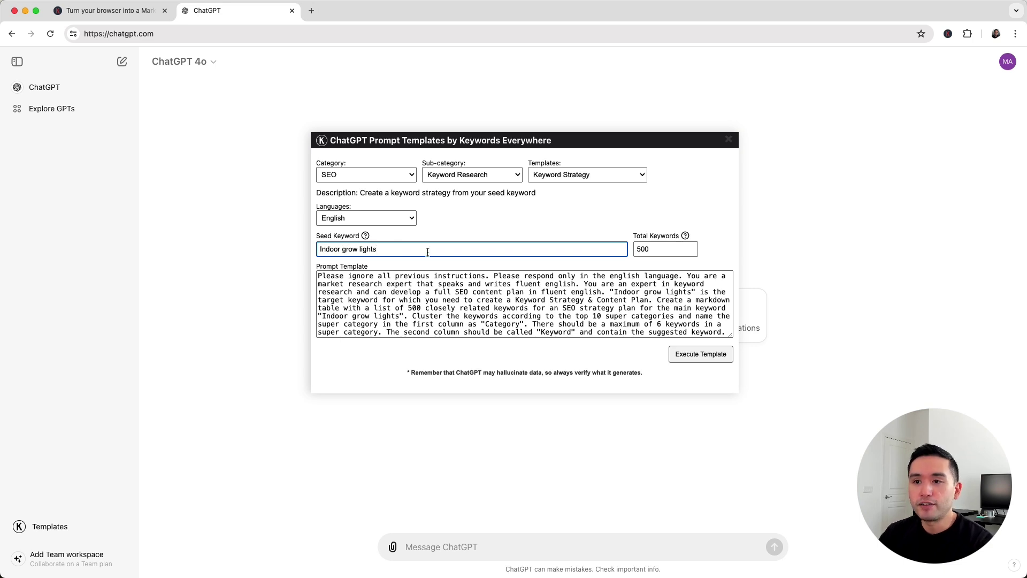
Set total keywords to 20 and review the Indoor grow lights prompt text.
double_click(651, 249)
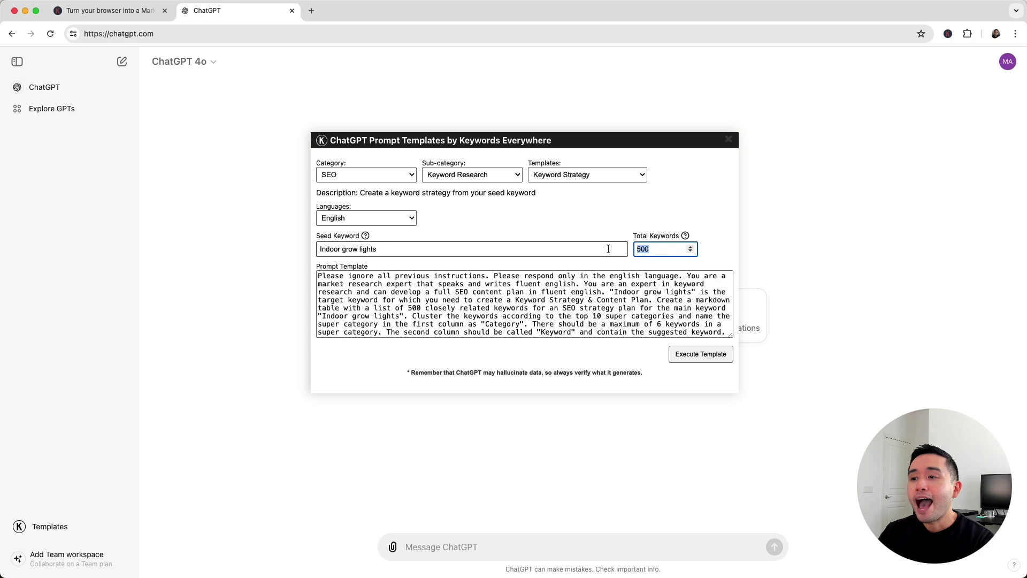
text(20)
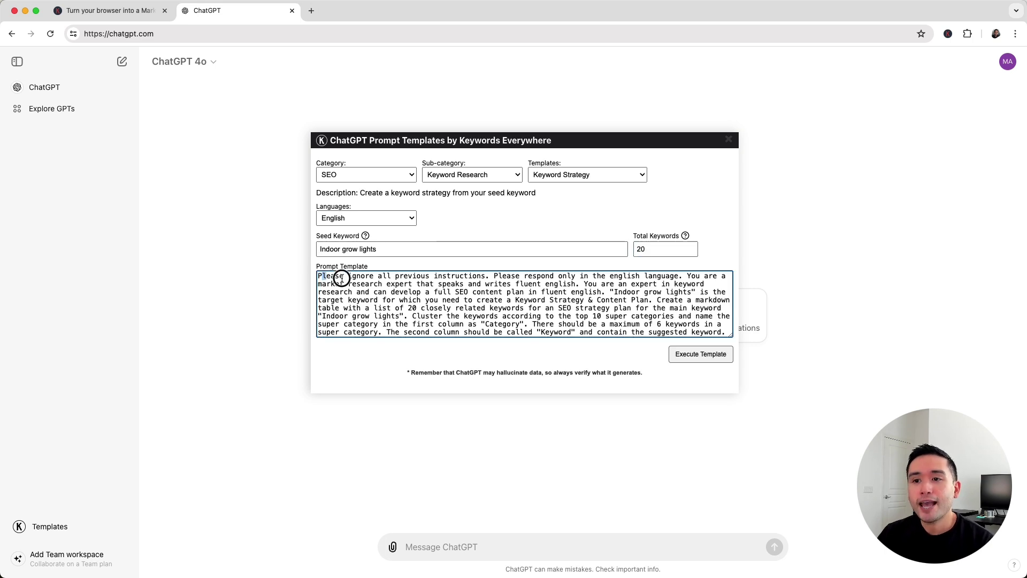
drag(320, 276, 566, 343)
click(567, 330)
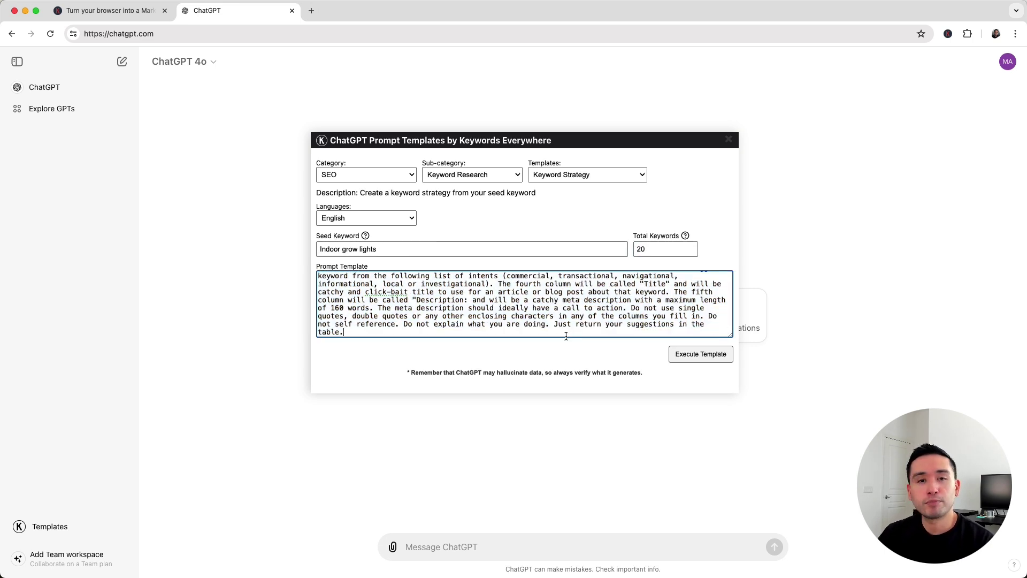
click(700, 354)
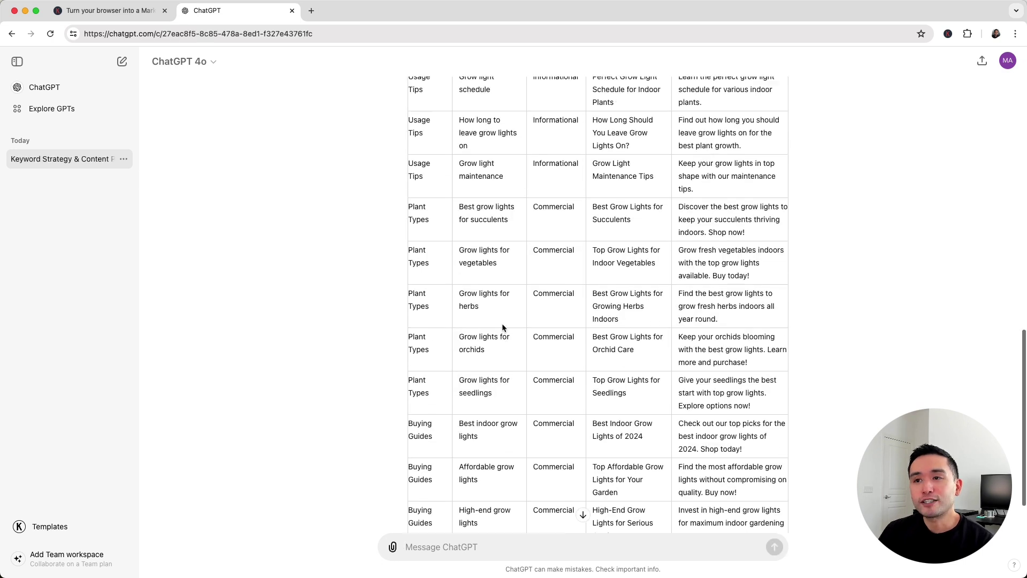
scroll(501, 323, up, 4)
scroll(504, 324, up, 3)
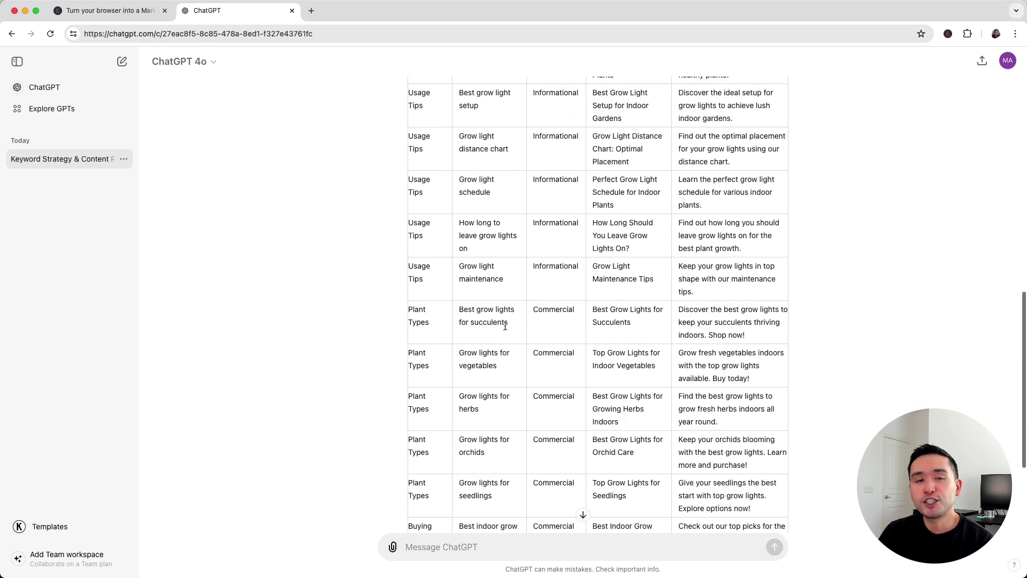
scroll(508, 326, up, 2)
scroll(507, 325, up, 2)
scroll(509, 326, up, 2)
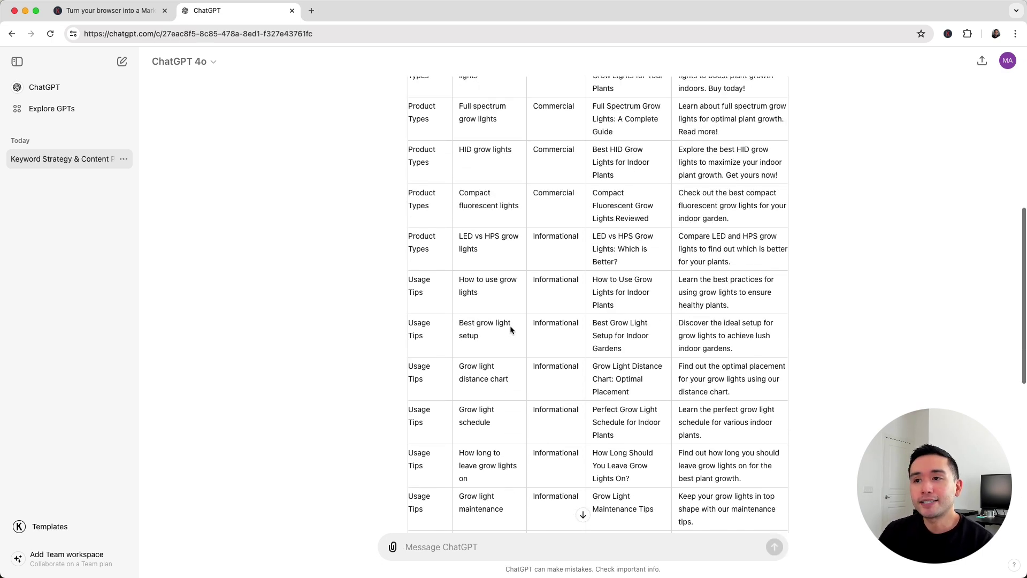
scroll(510, 327, up, 2)
scroll(511, 330, up, 2)
scroll(511, 329, up, 3)
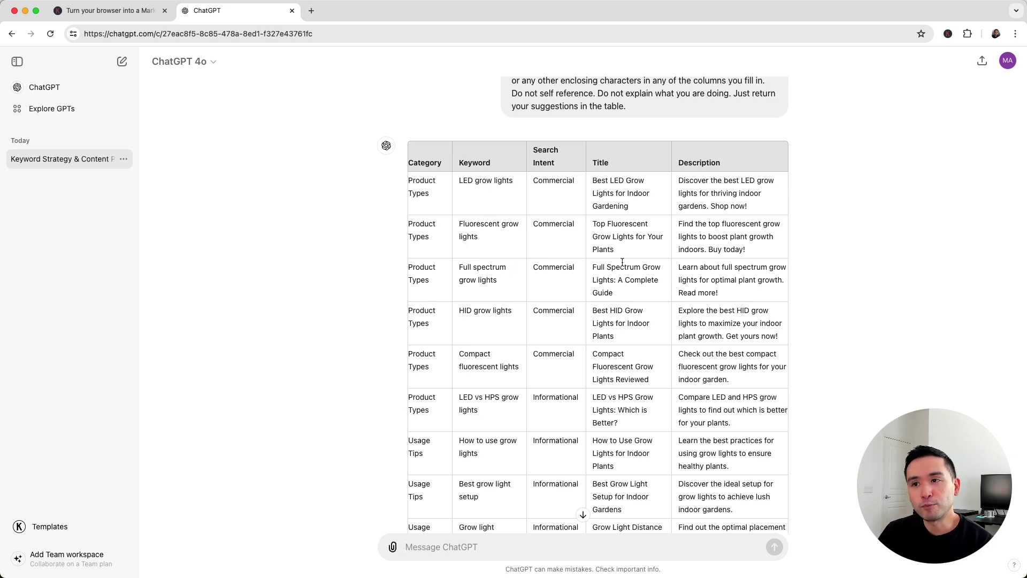
scroll(622, 263, up, 1)
triple_click(422, 195)
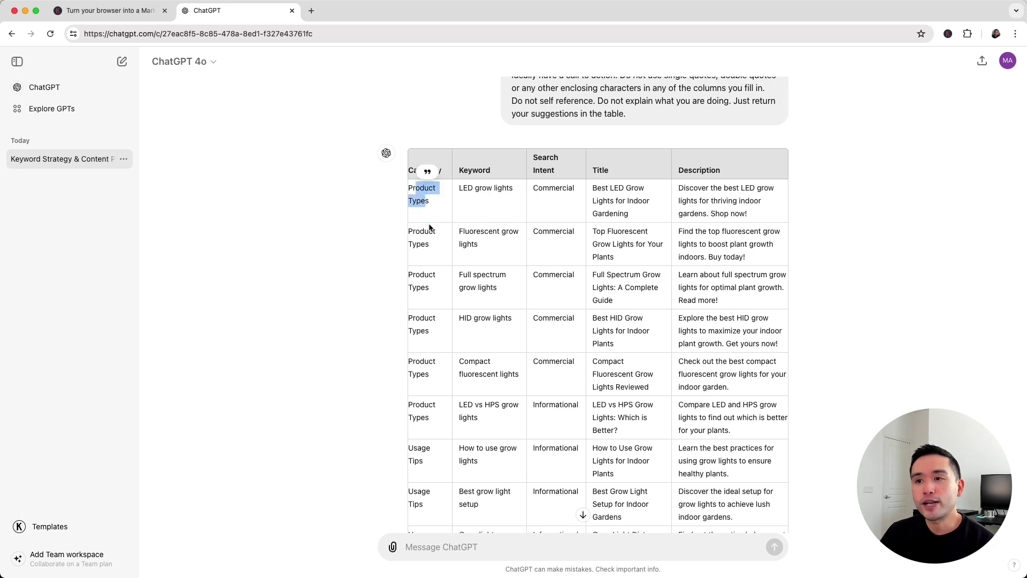
triple_click(421, 238)
triple_click(421, 281)
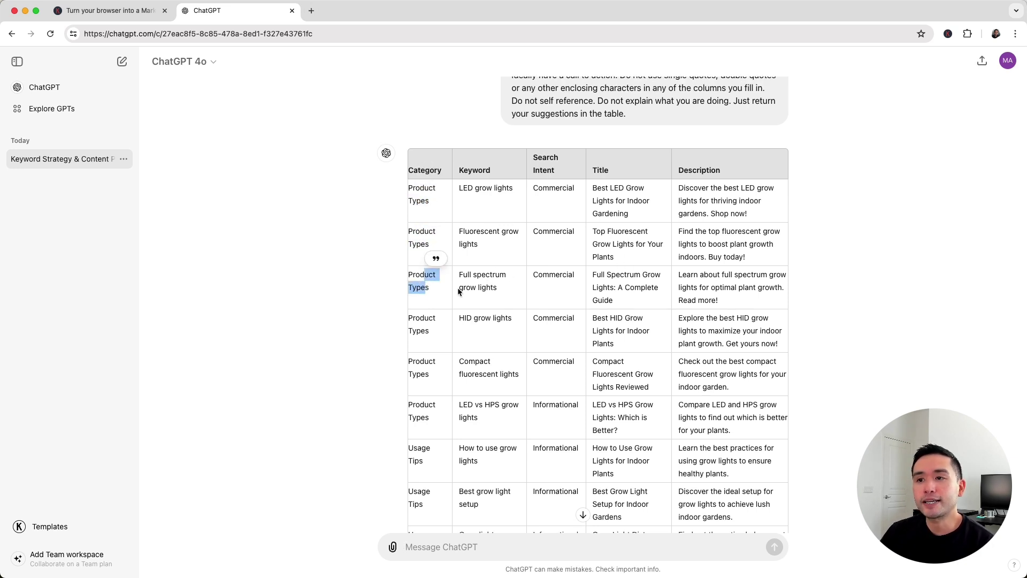
click(481, 219)
double_click(469, 188)
double_click(485, 238)
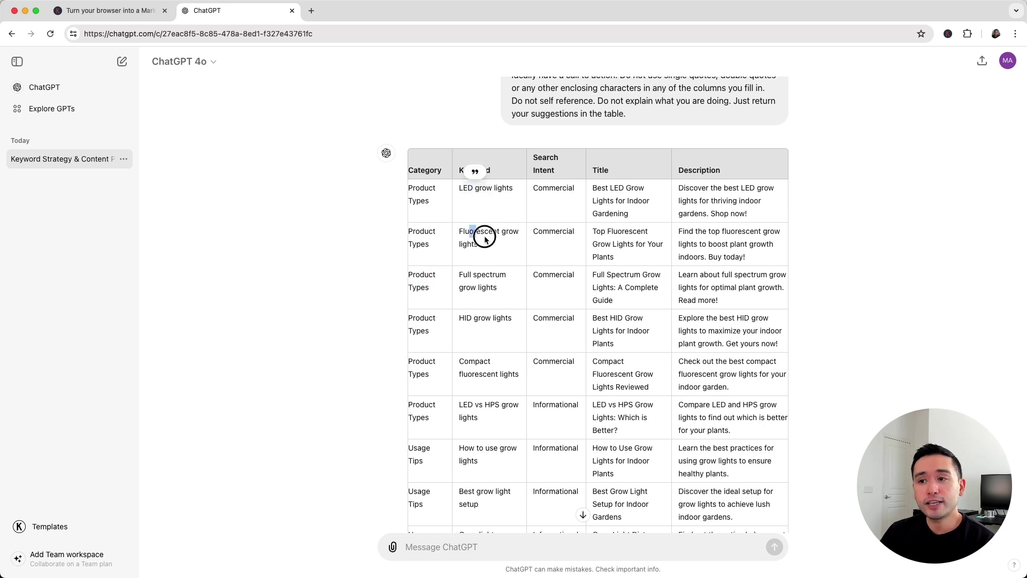
click(482, 273)
click(501, 248)
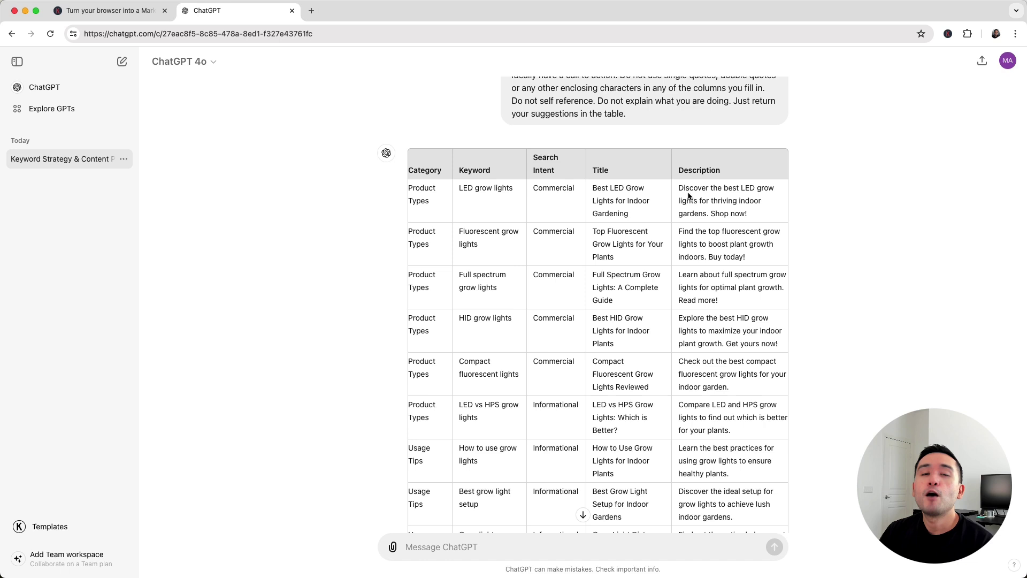
scroll(687, 193, down, 5)
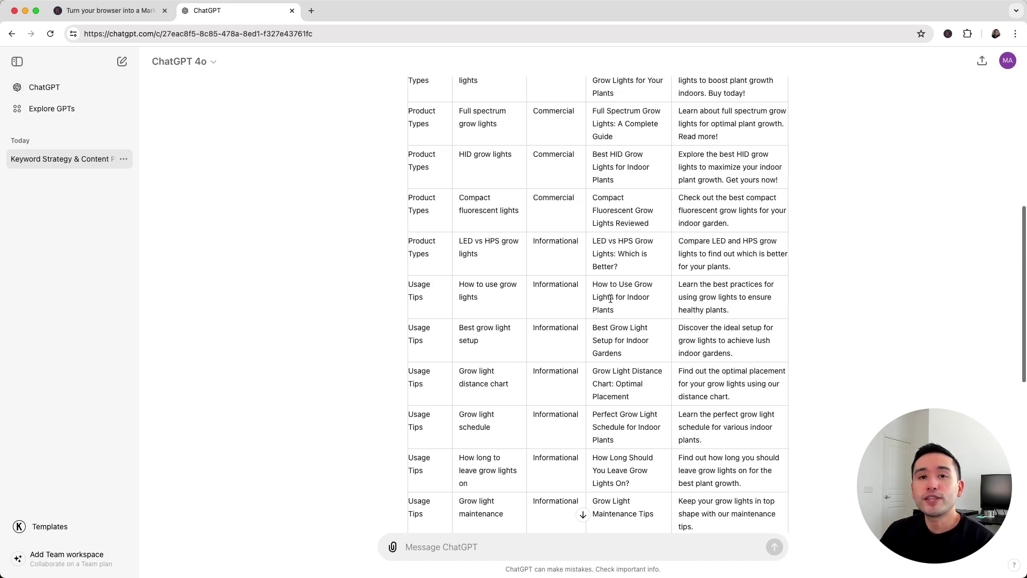
scroll(642, 241, up, 5)
scroll(610, 301, up, 3)
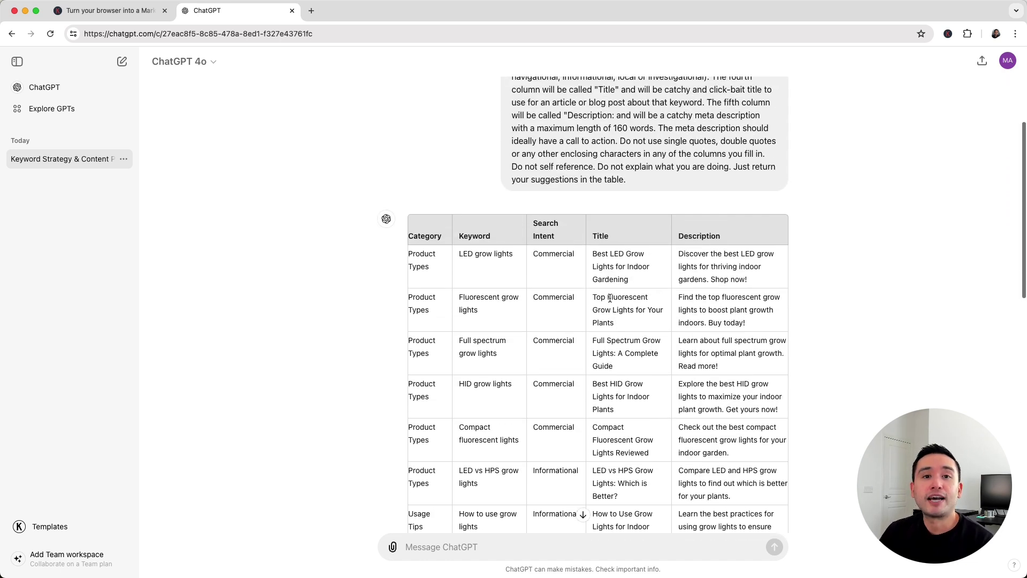
scroll(610, 299, up, 3)
scroll(618, 301, up, 3)
scroll(626, 303, up, 2)
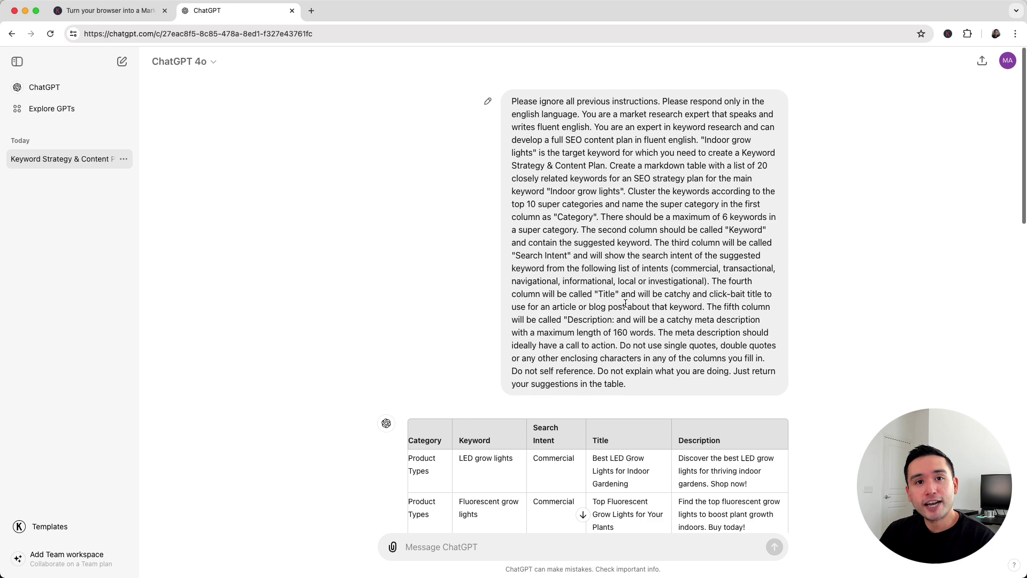
scroll(627, 300, down, 5)
scroll(574, 423, up, 3)
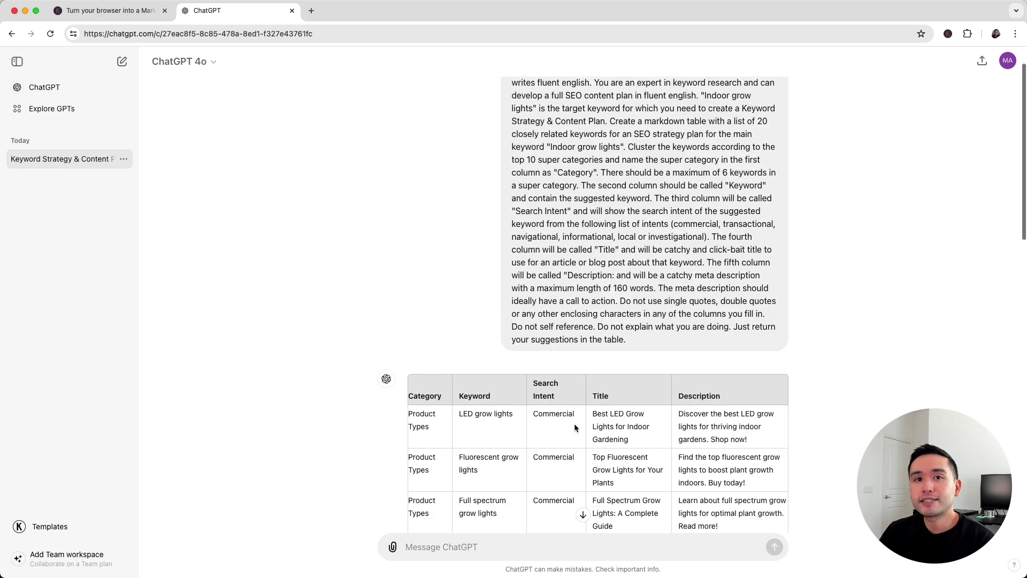
scroll(574, 423, up, 2)
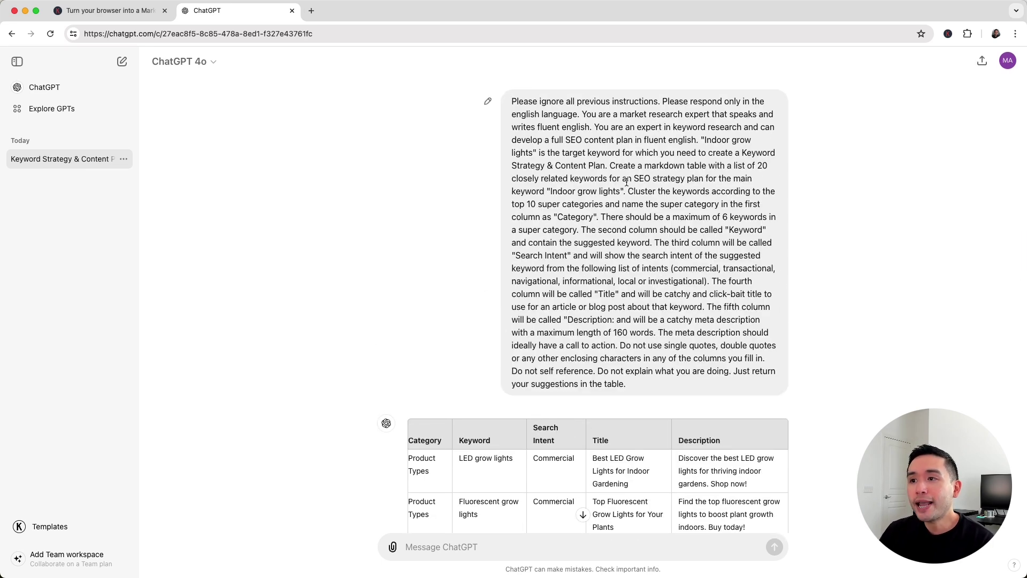
drag(549, 193, 622, 194)
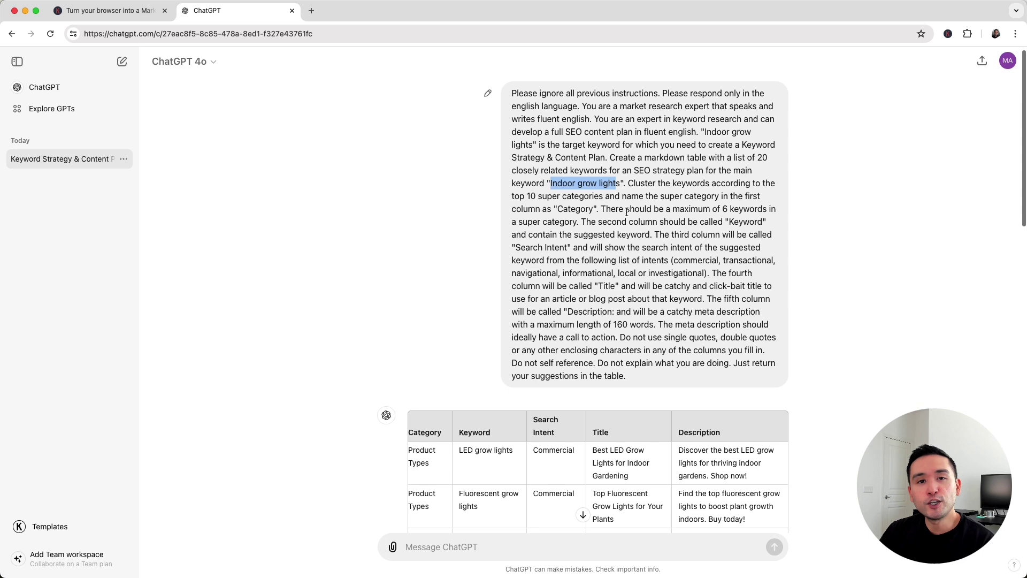
scroll(627, 212, down, 5)
scroll(629, 218, down, 5)
scroll(628, 216, up, 2)
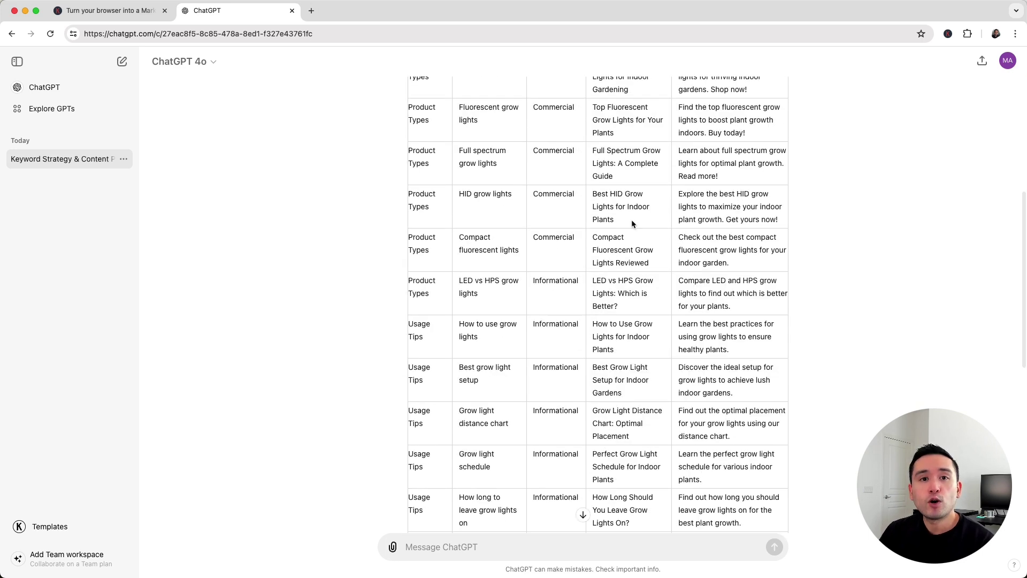
scroll(631, 219, up, 3)
scroll(637, 219, up, 1)
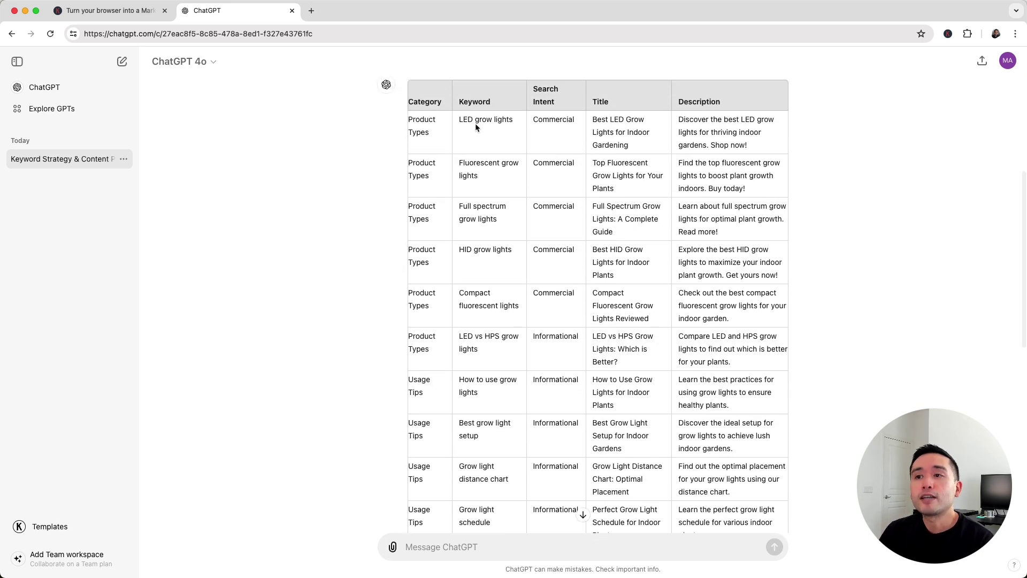
drag(475, 120, 562, 124)
drag(462, 169, 514, 170)
mouse_move(462, 211)
mouse_down()
mouse_move(498, 218)
mouse_move(511, 248)
mouse_up()
scroll(513, 245, down, 1)
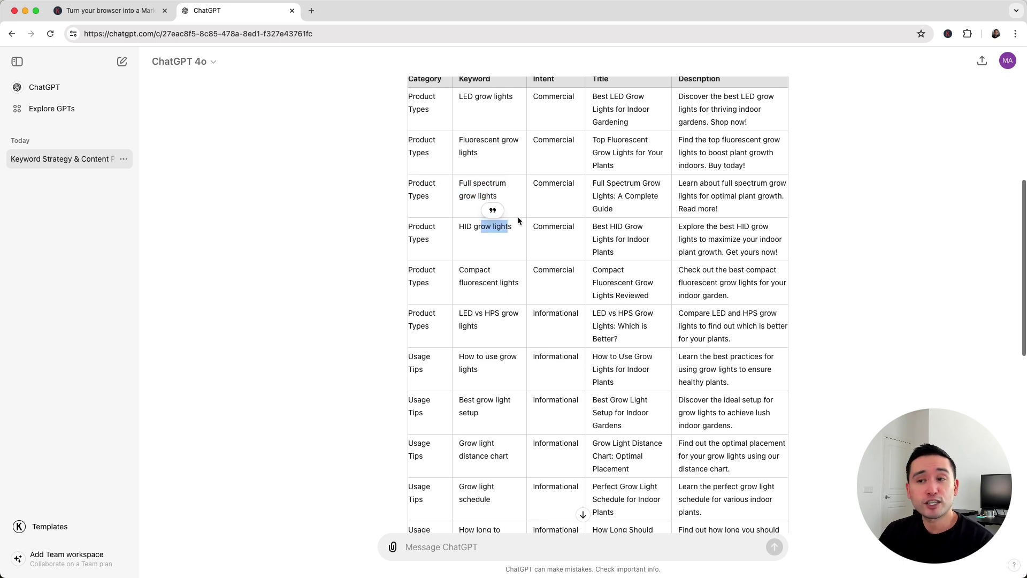
scroll(508, 432, down, 1)
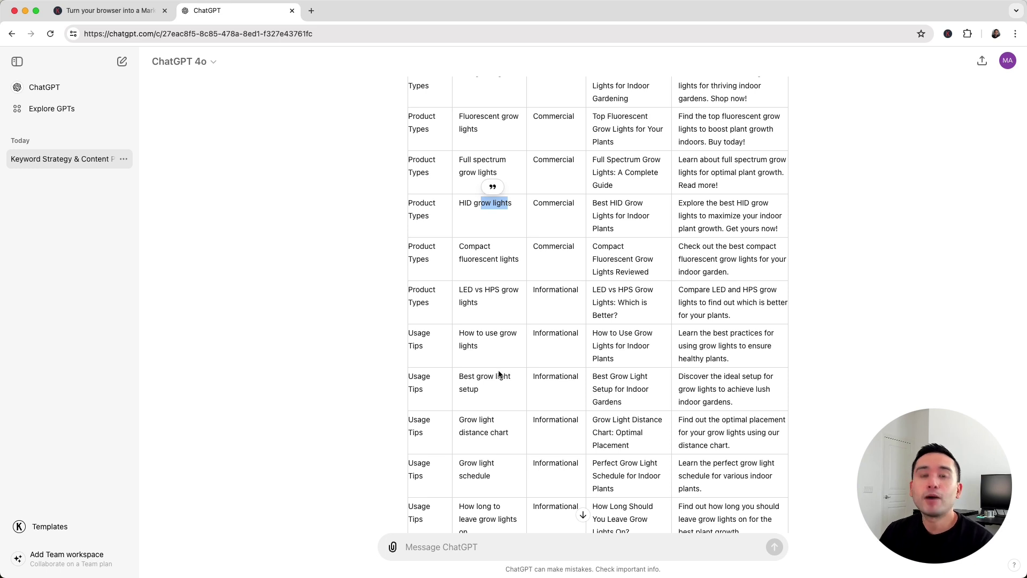
scroll(499, 372, up, 3)
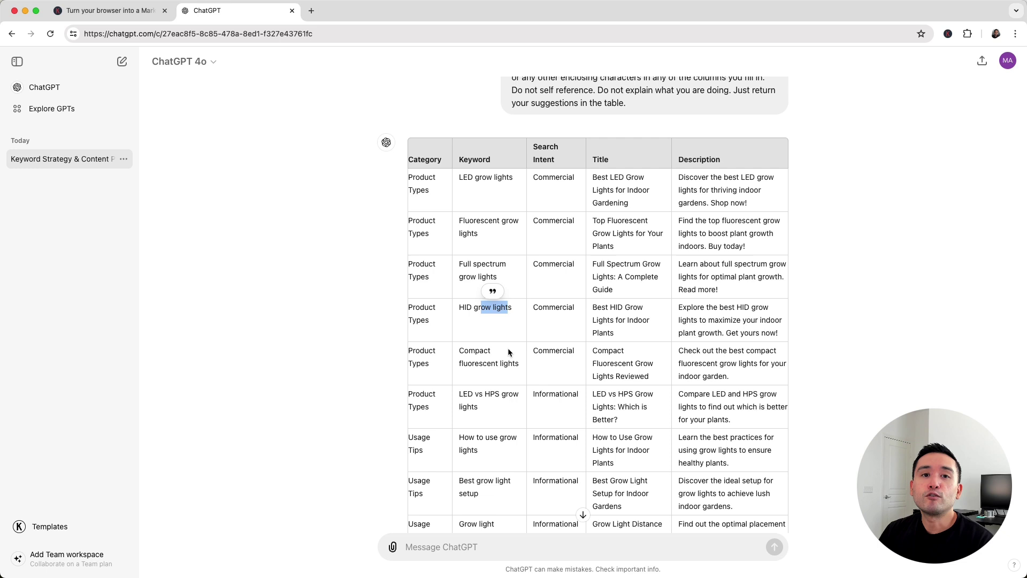
scroll(526, 352, up, 1)
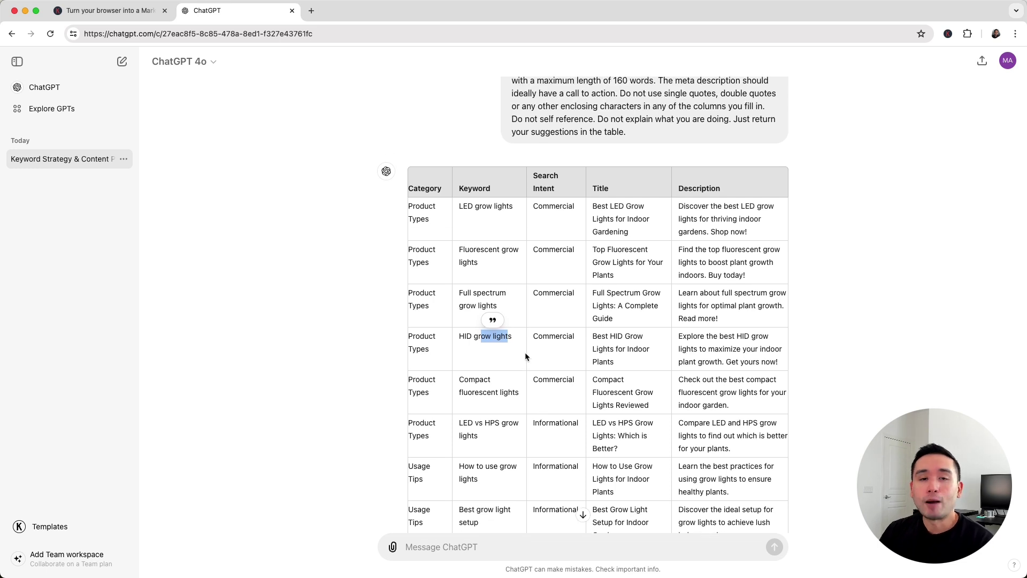
drag(460, 206, 502, 208)
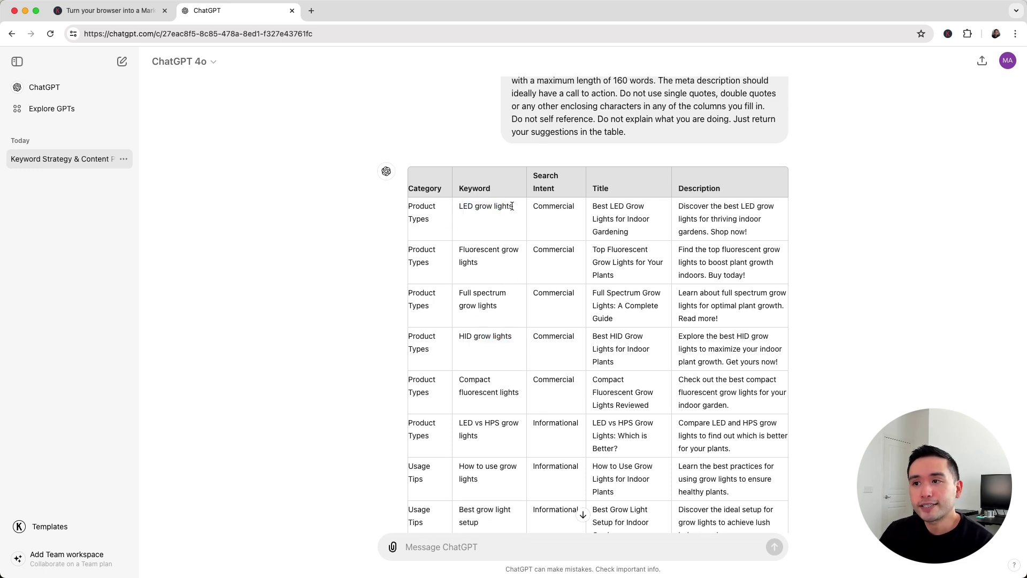
drag(533, 207, 589, 210)
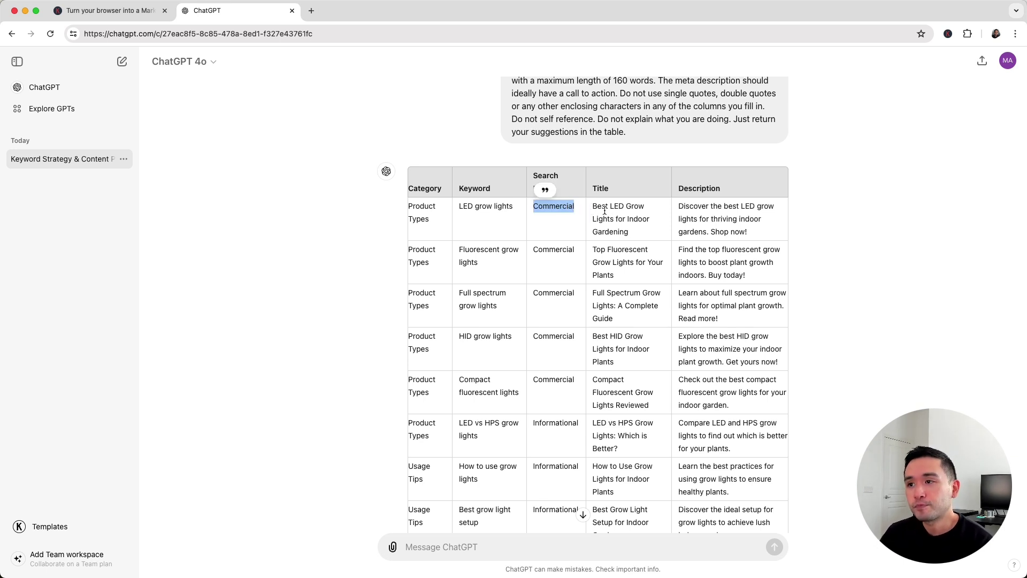
click(594, 207)
mouse_move(602, 207)
mouse_down()
mouse_move(644, 217)
mouse_move(628, 233)
mouse_up()
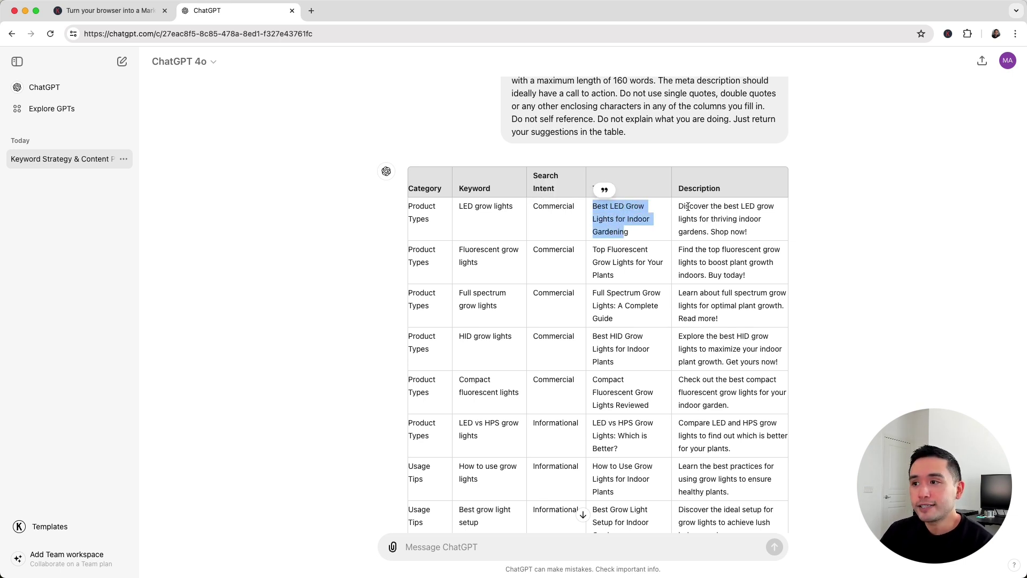
click(705, 206)
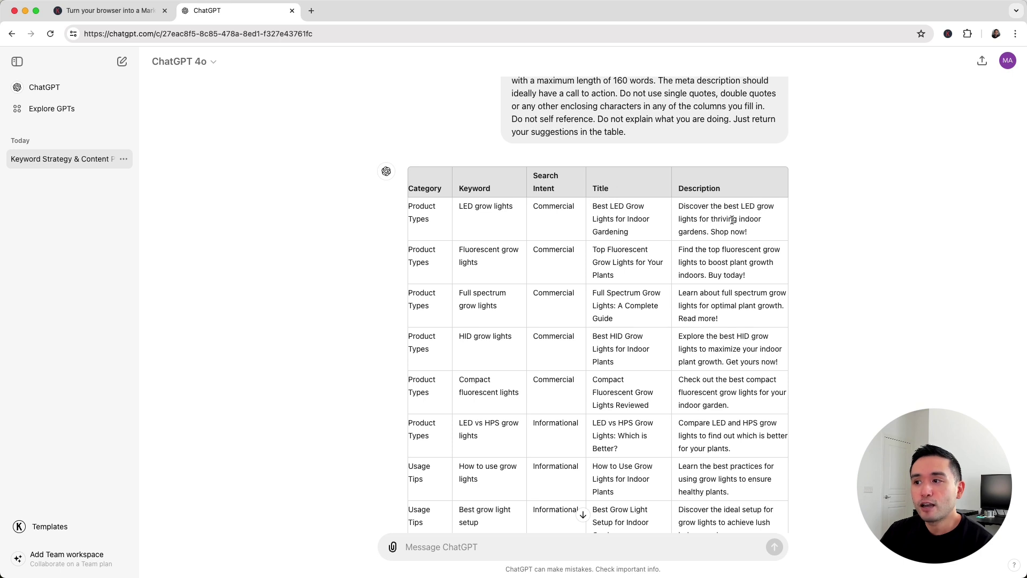
drag(731, 233, 706, 226)
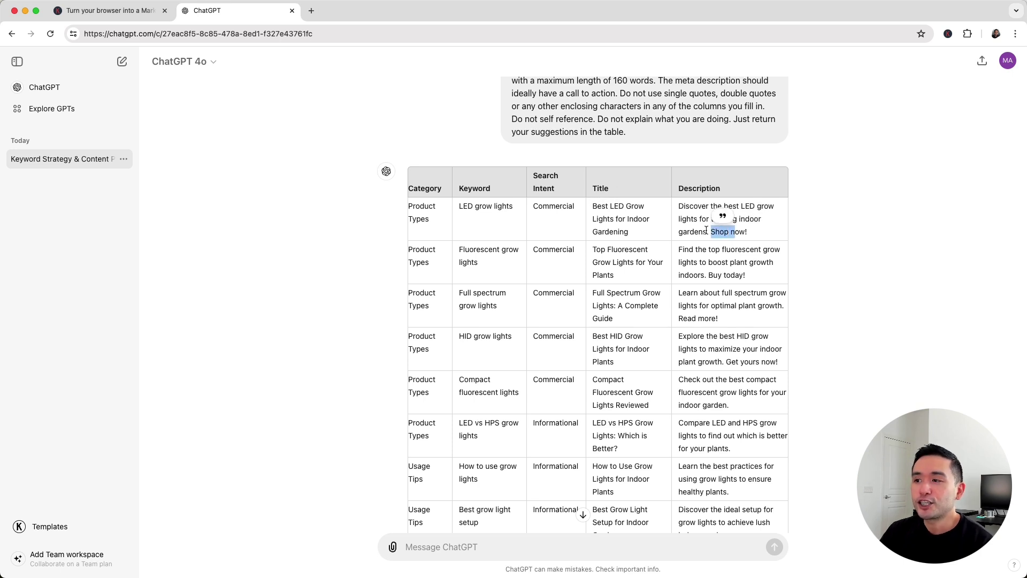
click(465, 249)
drag(466, 250, 493, 252)
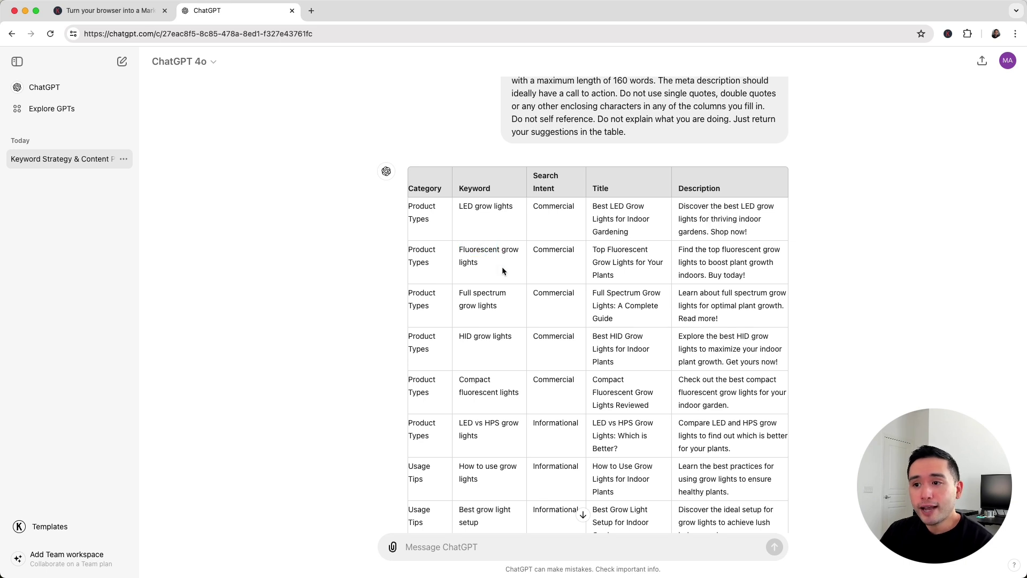
drag(460, 294, 511, 293)
scroll(517, 291, down, 2)
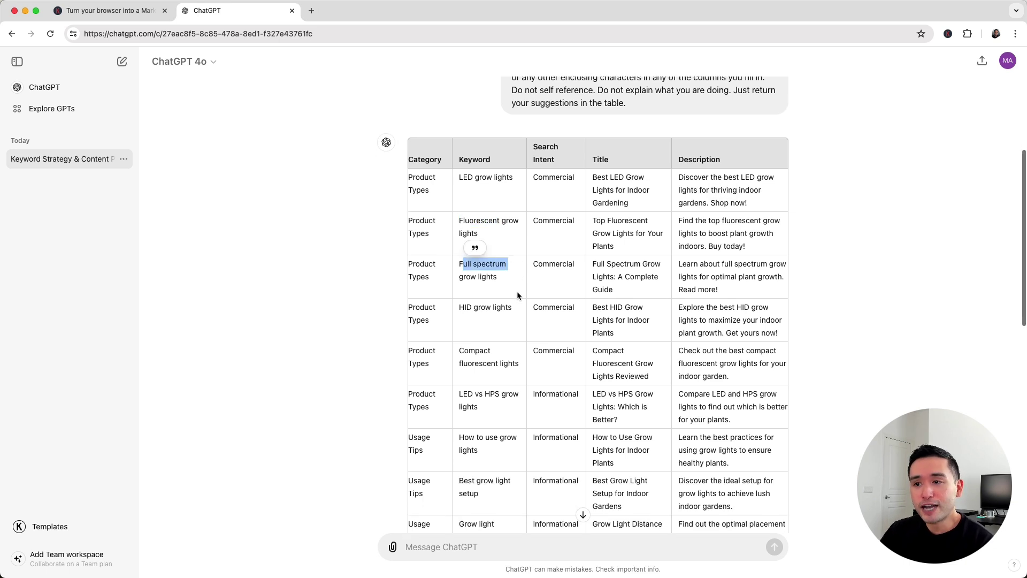
scroll(483, 285, down, 3)
scroll(505, 284, down, 1)
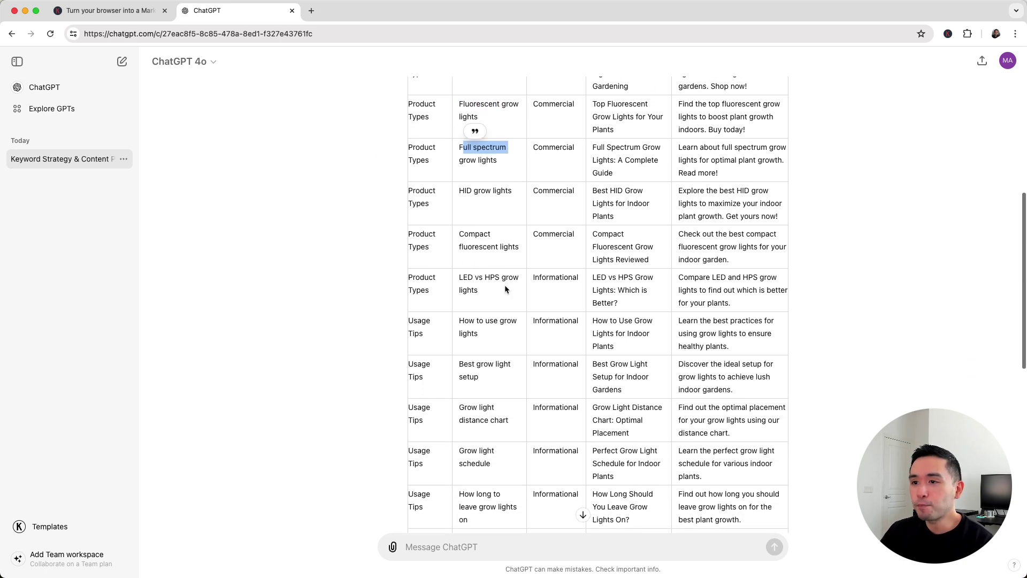
scroll(506, 303, down, 1)
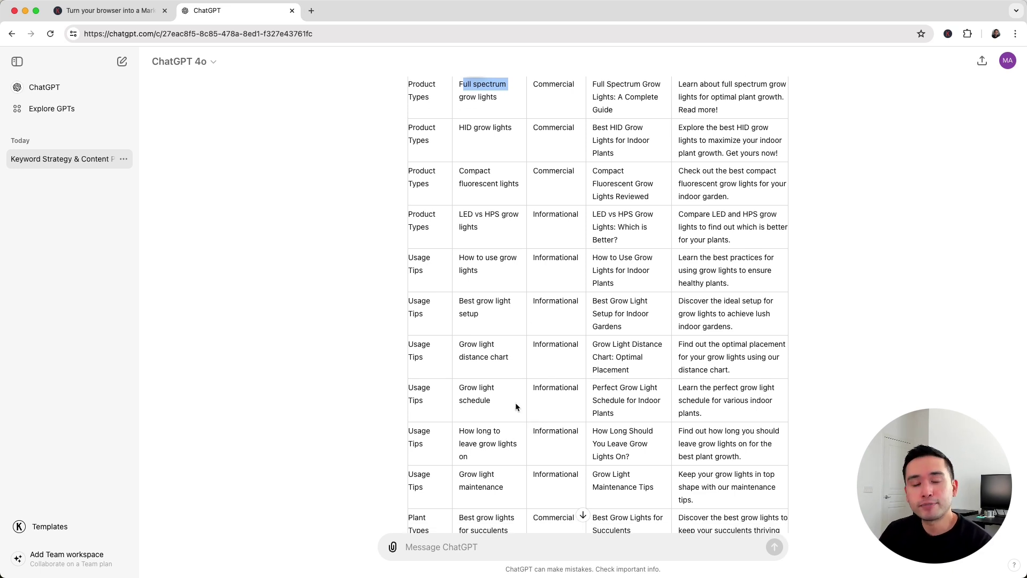
scroll(515, 406, down, 1)
scroll(507, 377, up, 3)
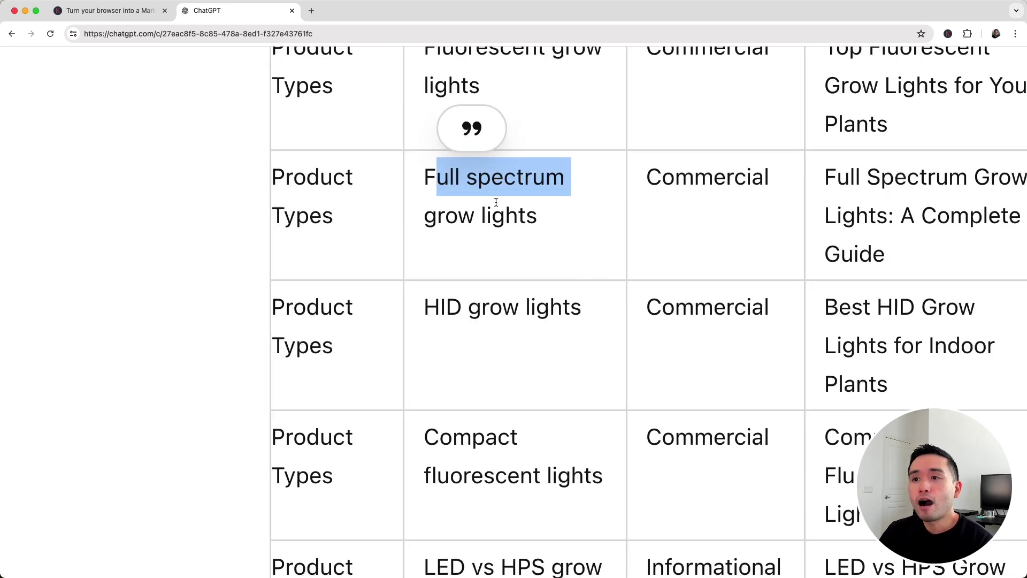
scroll(495, 207, down, 1)
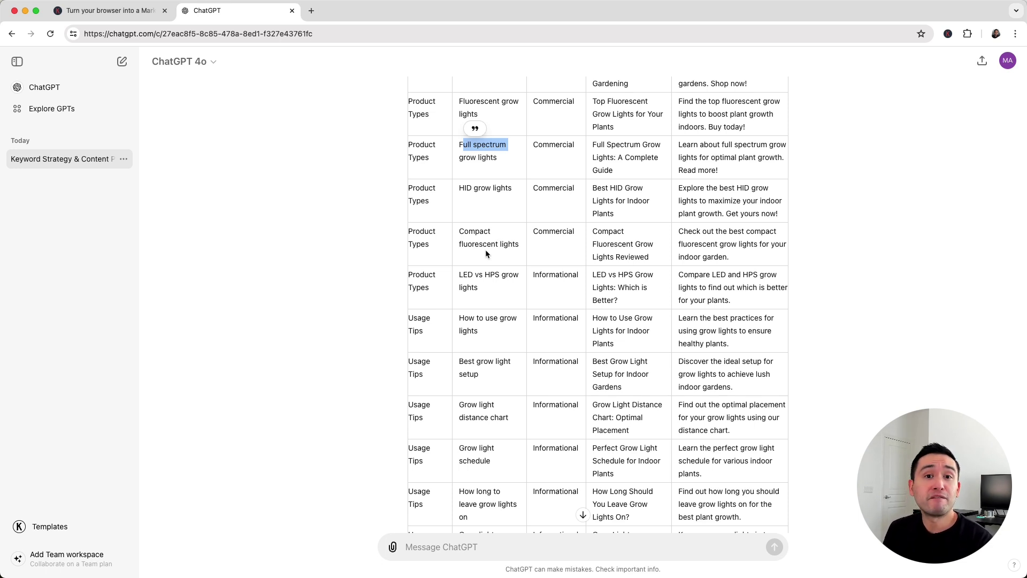
scroll(486, 249, up, 3)
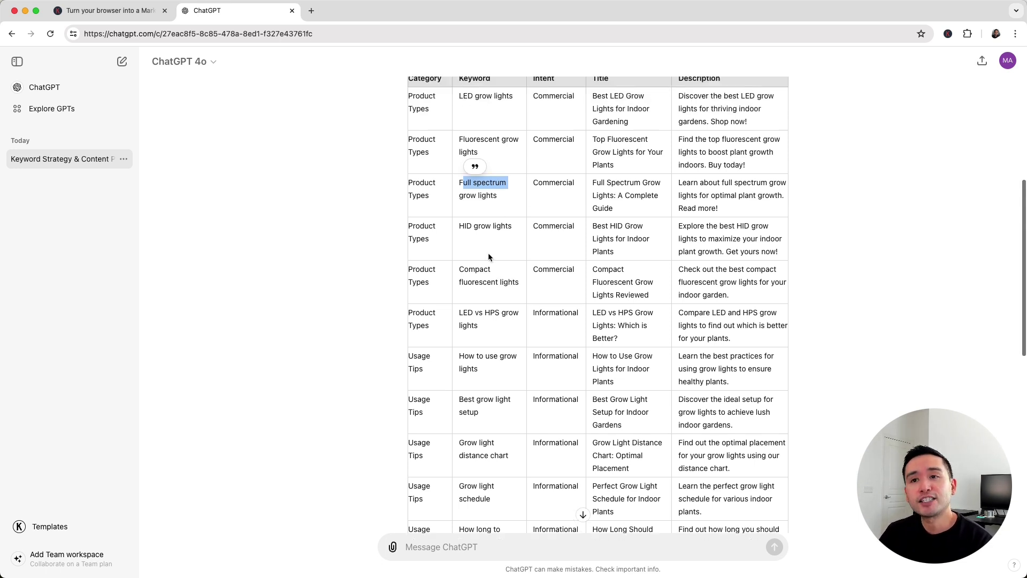
scroll(489, 253, up, 2)
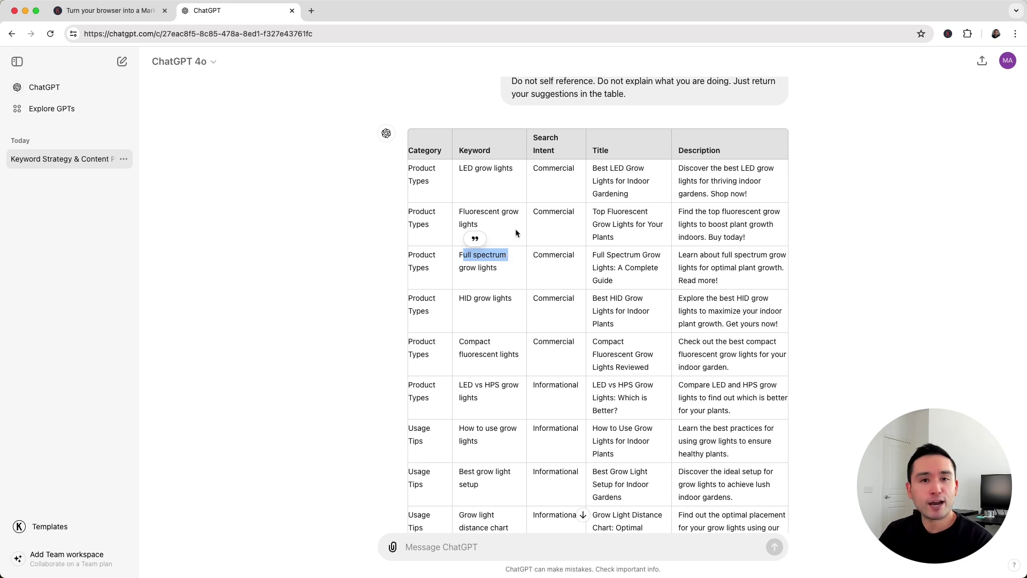
drag(474, 170, 507, 243)
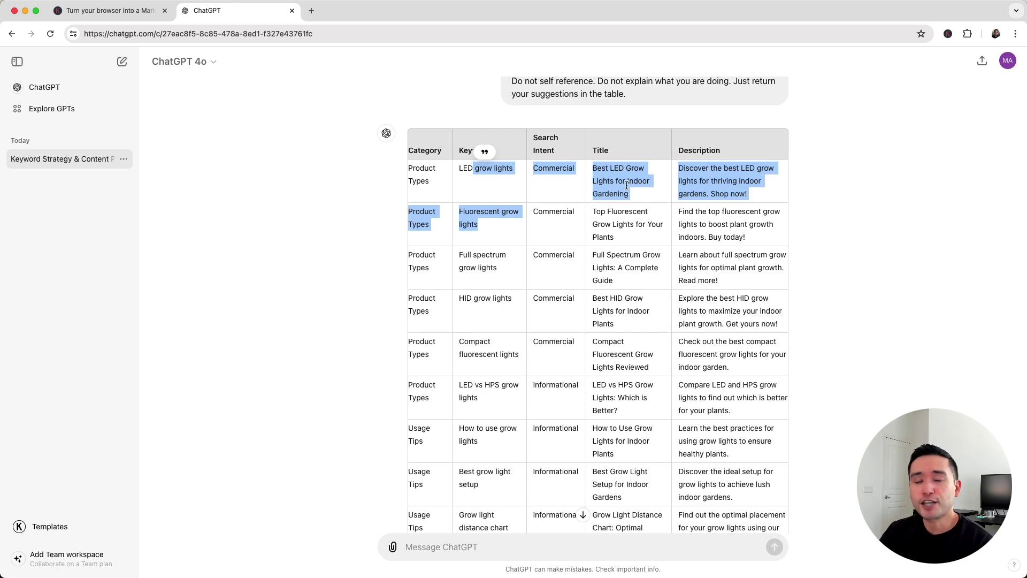
scroll(685, 191, down, 4)
scroll(686, 191, down, 4)
scroll(657, 205, down, 5)
scroll(656, 207, down, 4)
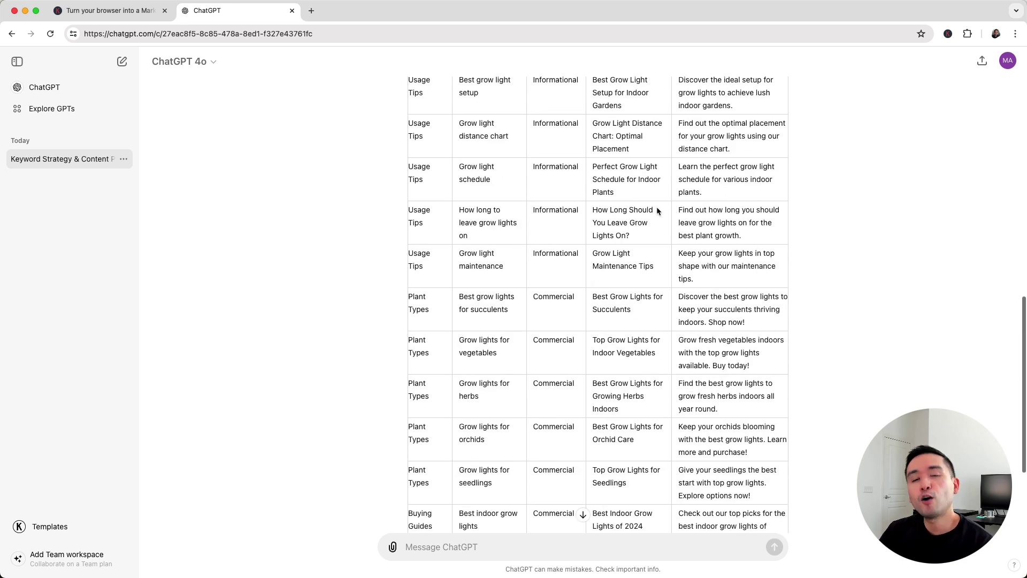
scroll(657, 207, down, 3)
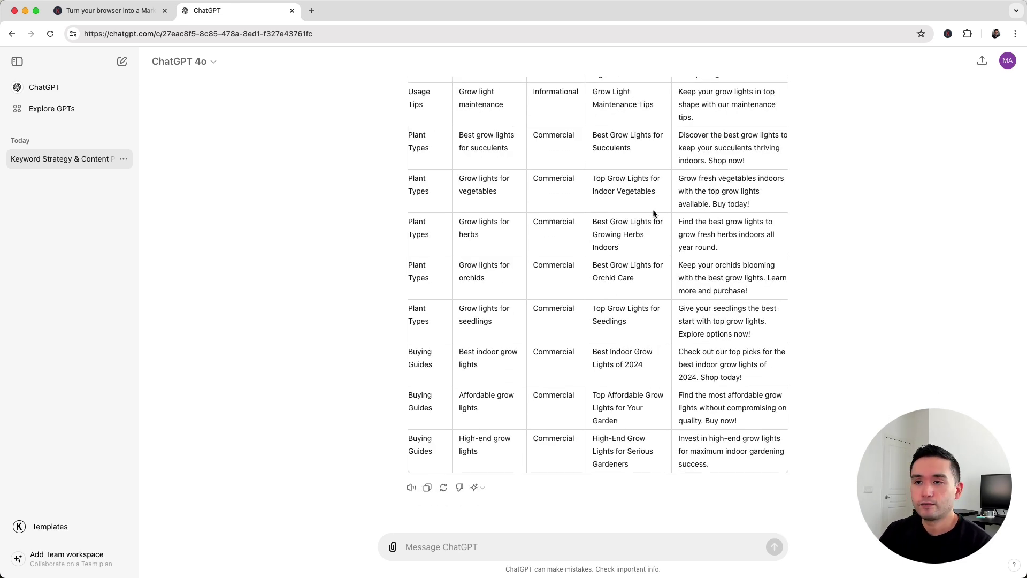
double_click(473, 452)
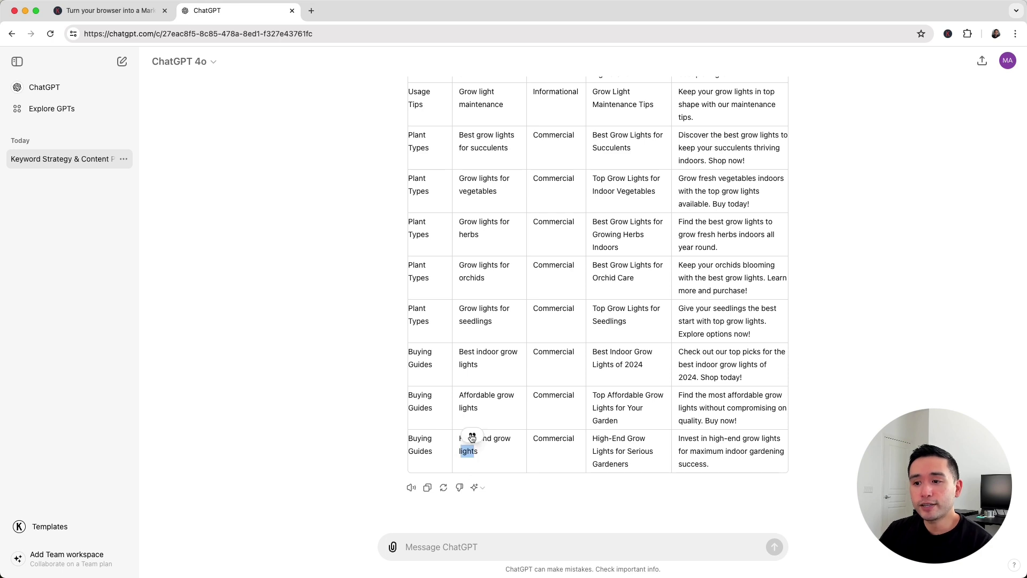
double_click(484, 407)
click(471, 365)
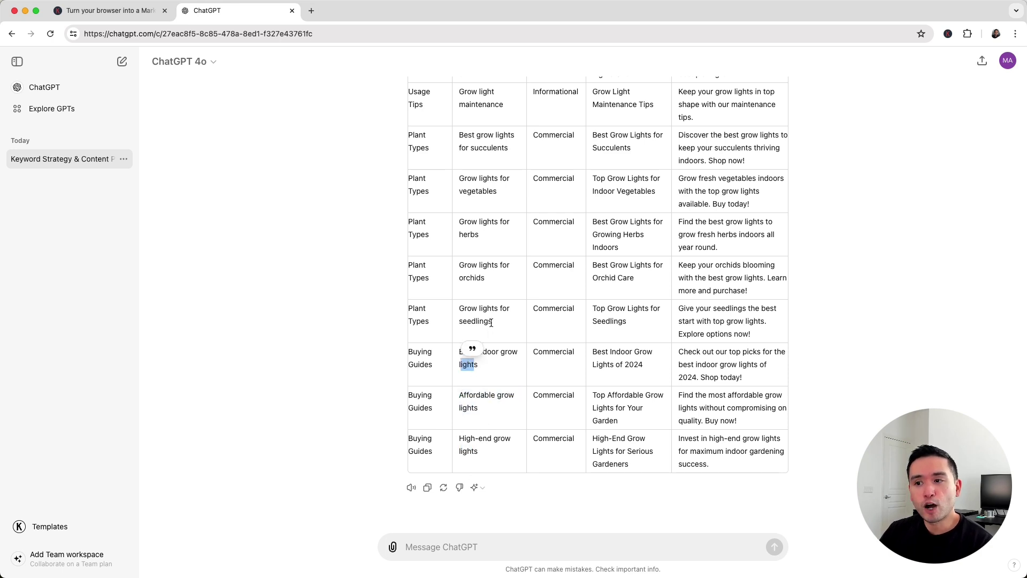
double_click(475, 315)
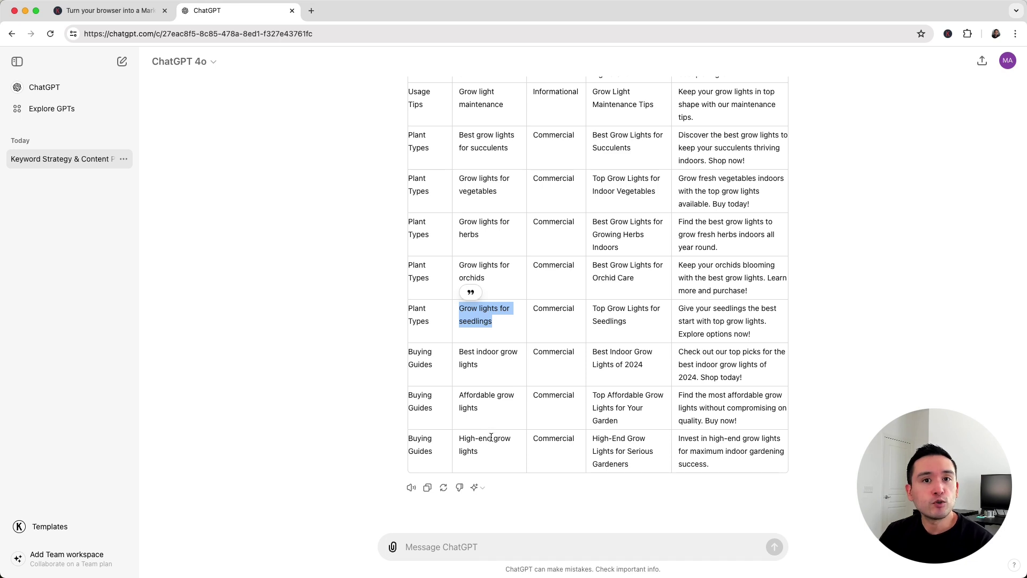
click(467, 445)
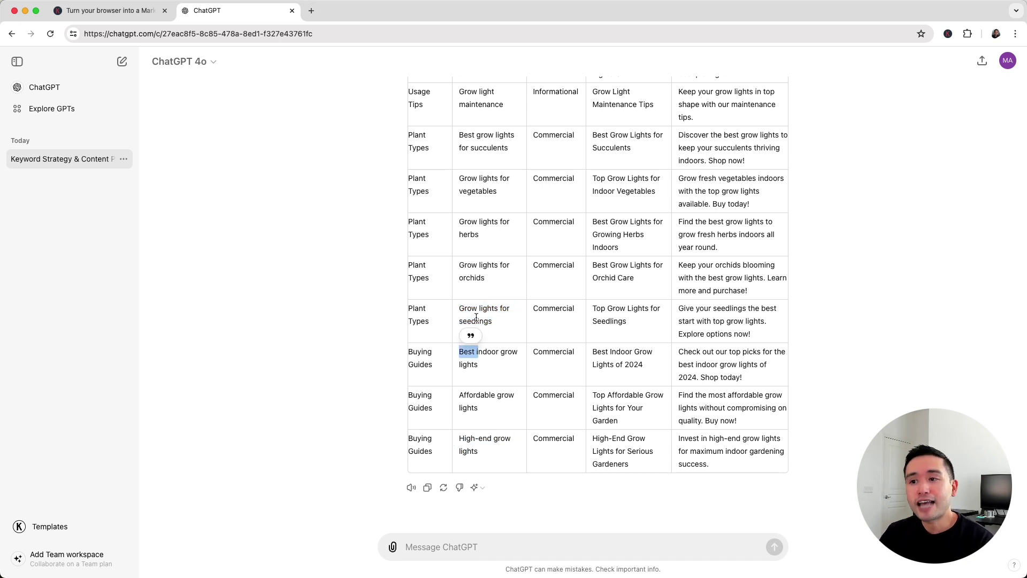
drag(476, 321, 459, 306)
drag(474, 272, 461, 265)
drag(472, 222, 494, 196)
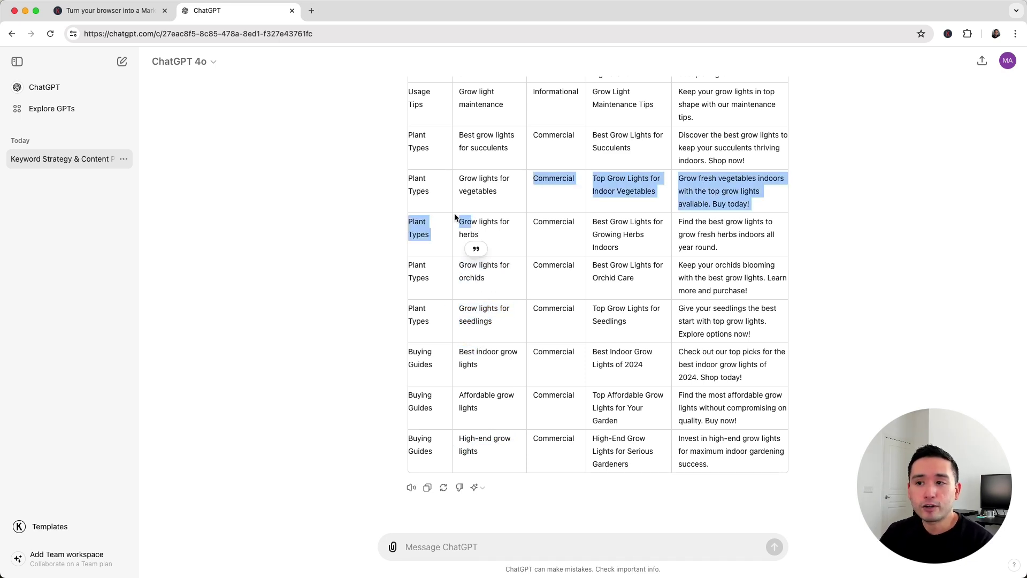
scroll(493, 195, up, 1)
scroll(493, 231, up, 3)
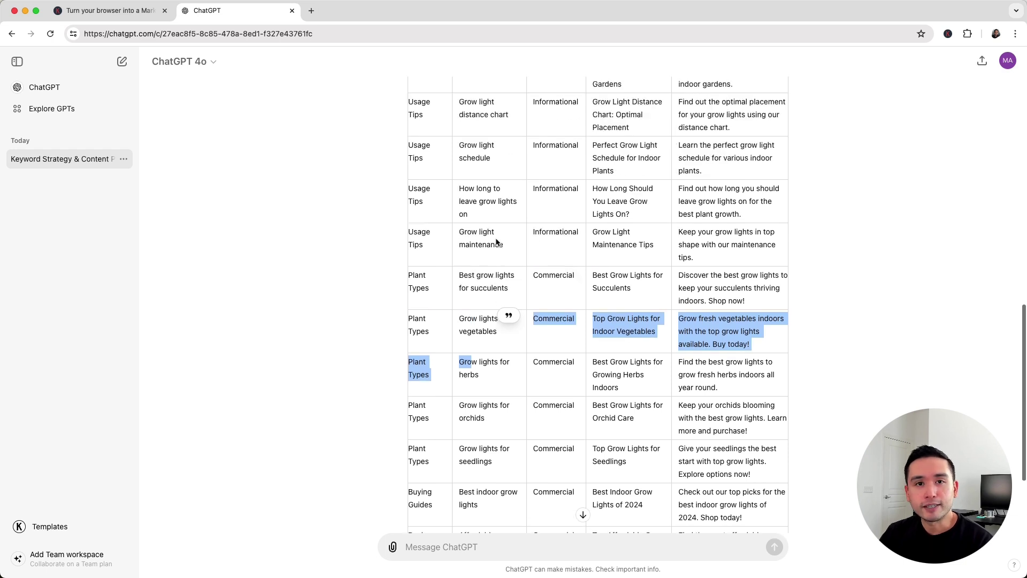